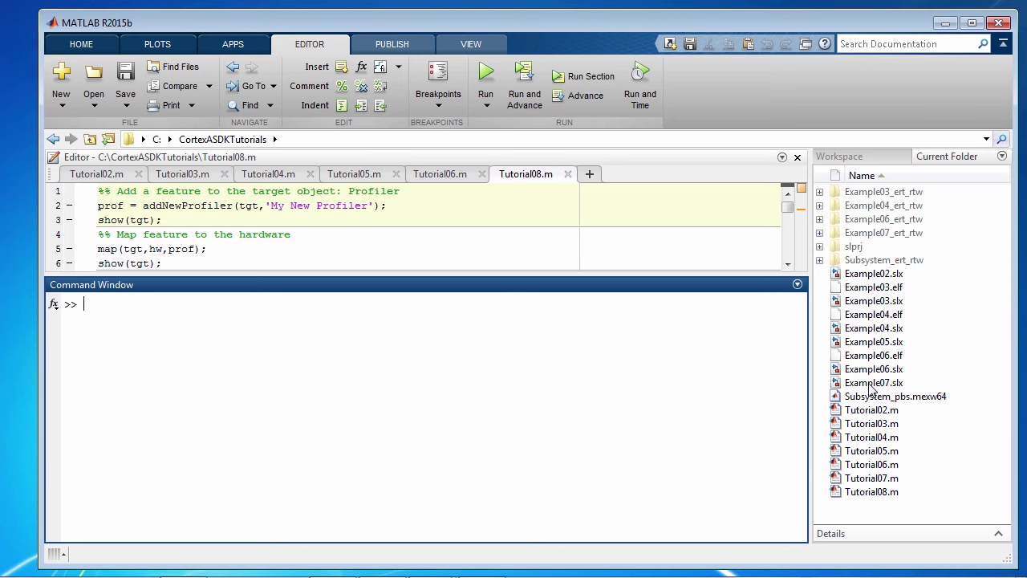
Open Example07.slx and inspect its two single(ones(4)) Constant blocks and the Scope.
click(872, 383)
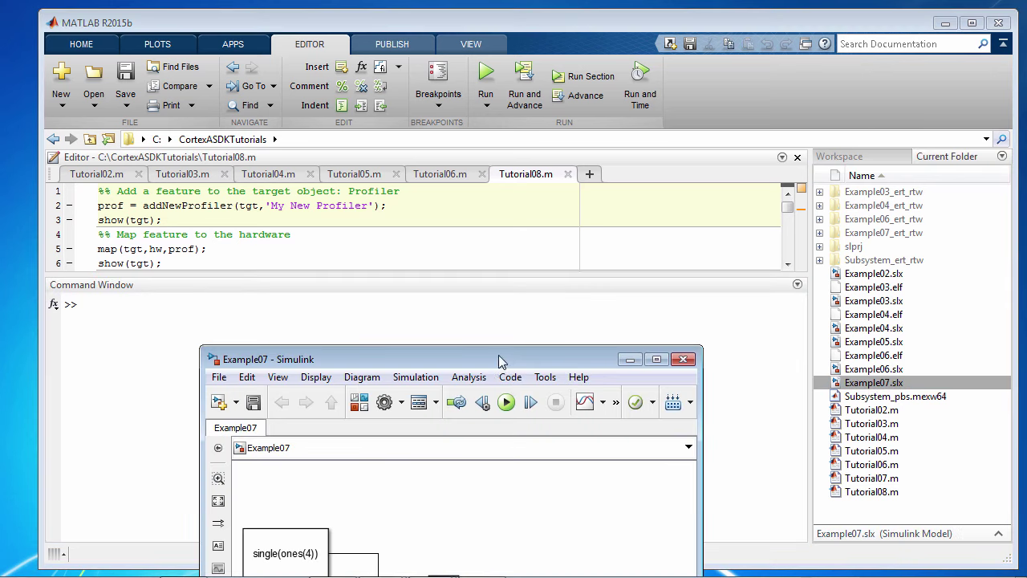
drag(497, 361, 502, 91)
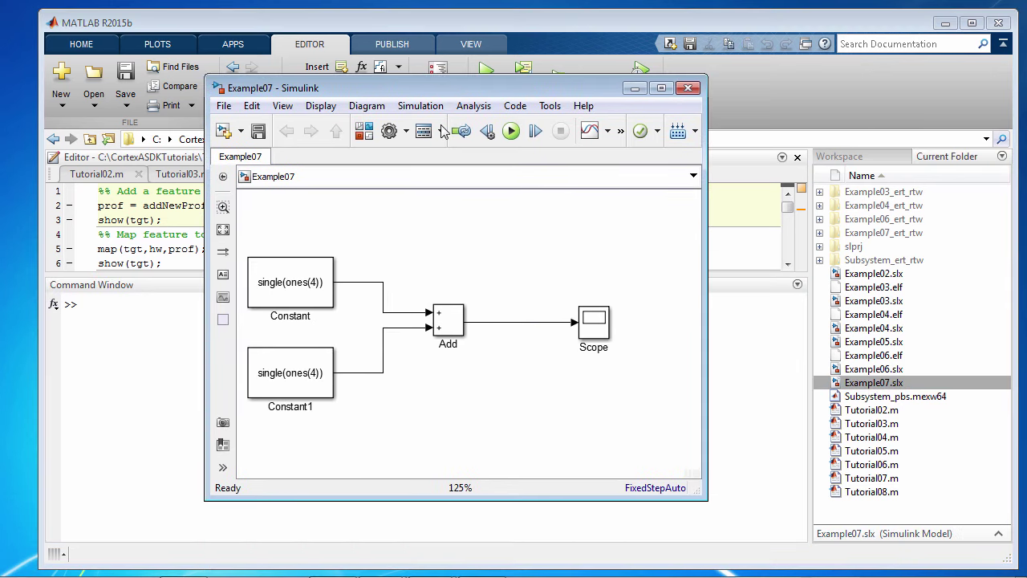
click(306, 290)
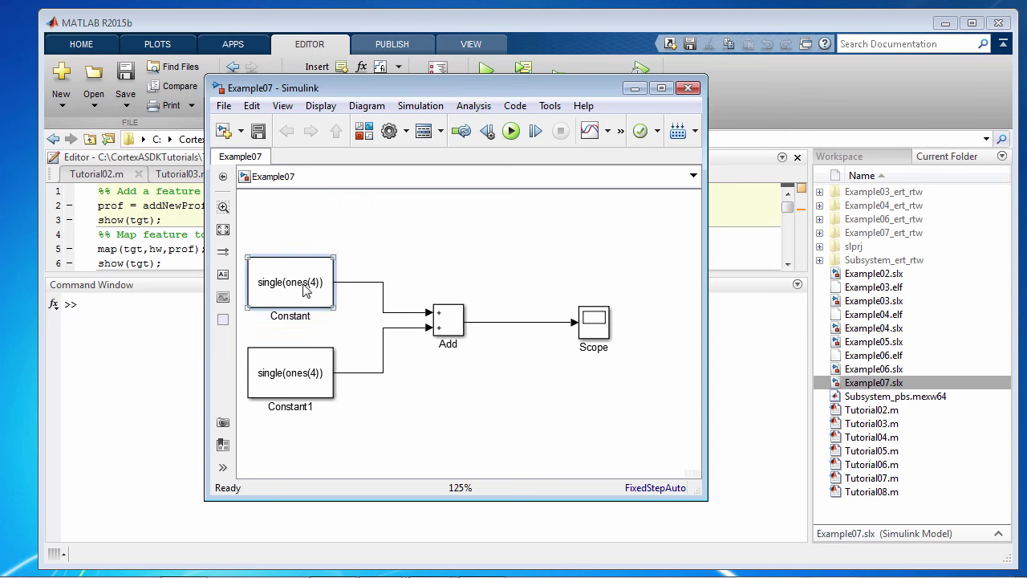
click(313, 382)
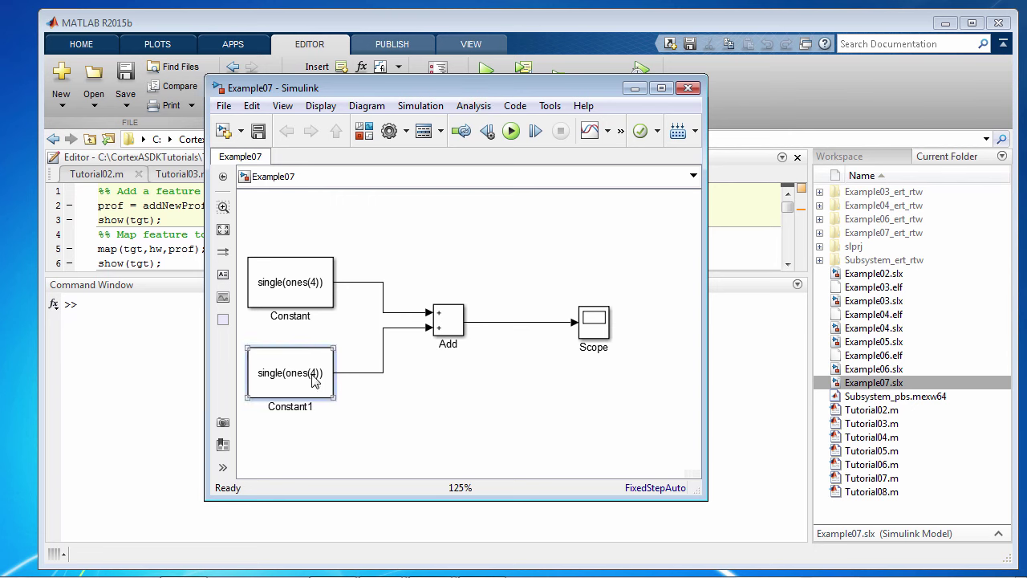
click(595, 334)
click(519, 415)
click(384, 140)
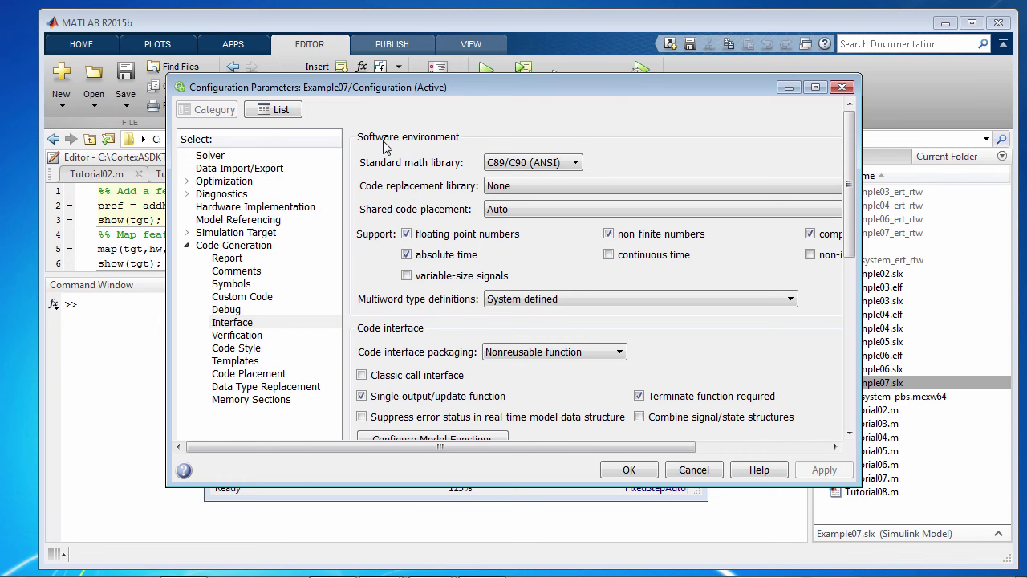
click(283, 207)
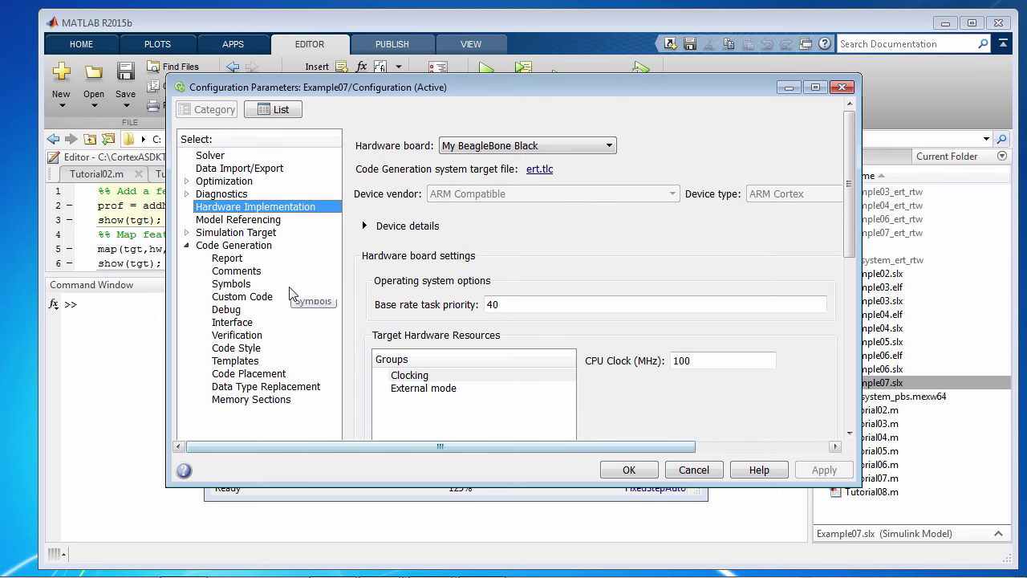
click(274, 248)
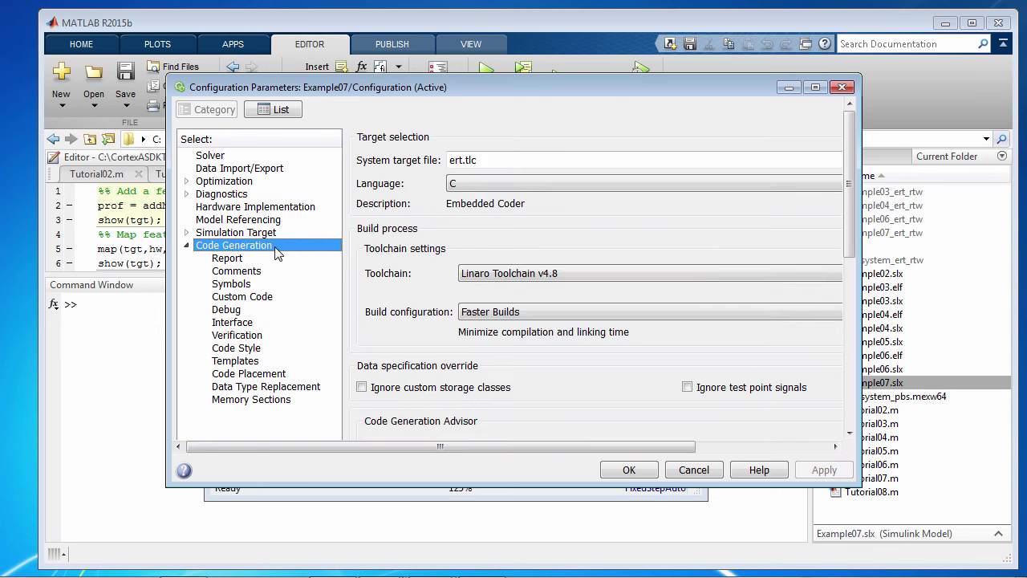
click(257, 261)
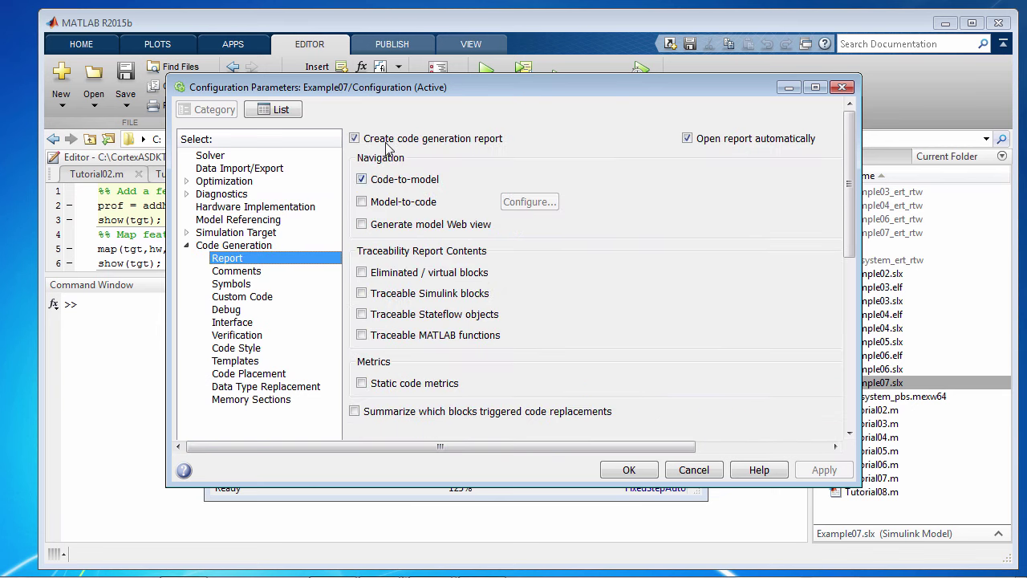
click(264, 249)
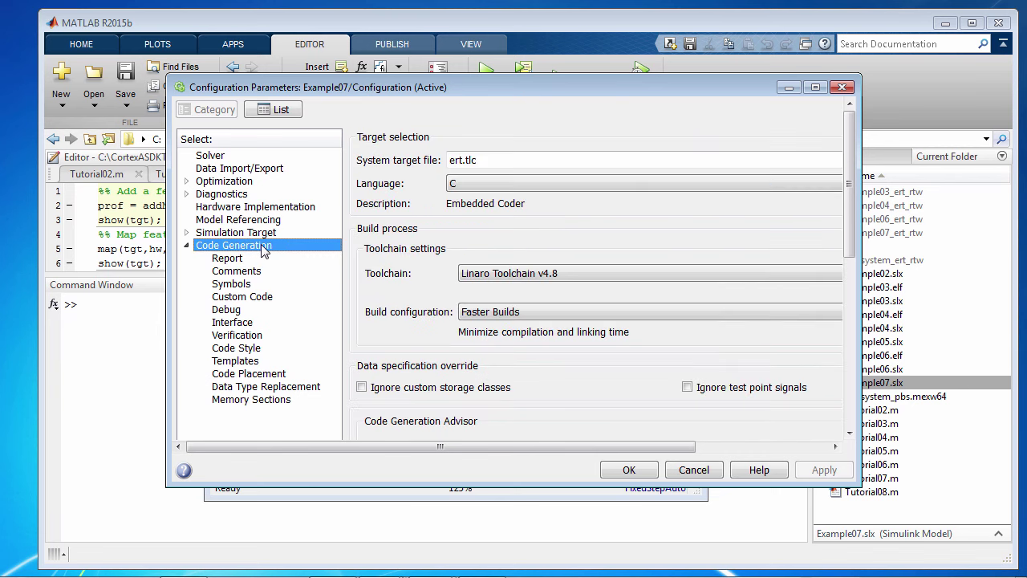
click(264, 324)
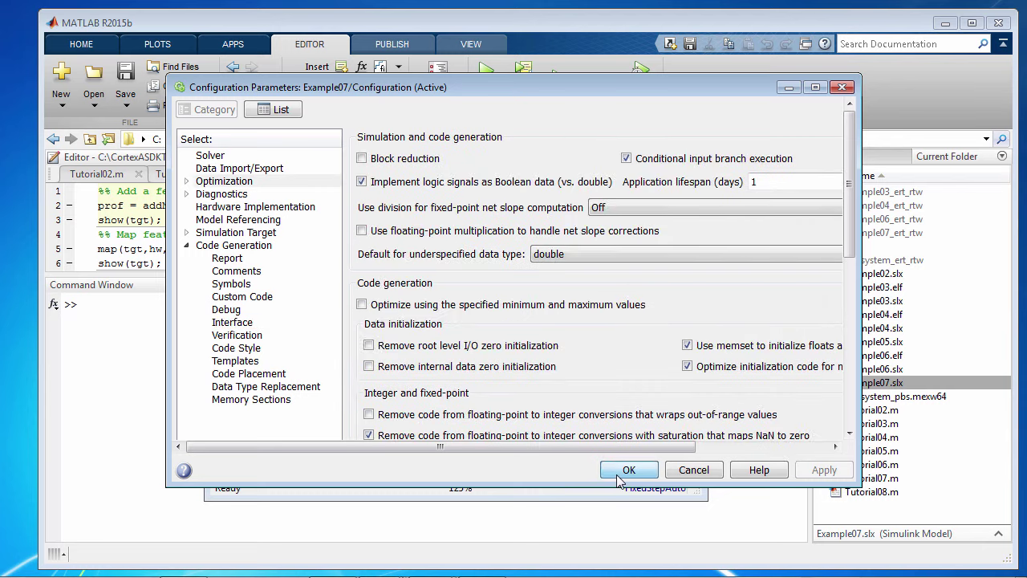
Close the configuration parameters unchanged and build the model to generate Example07.c.
click(623, 471)
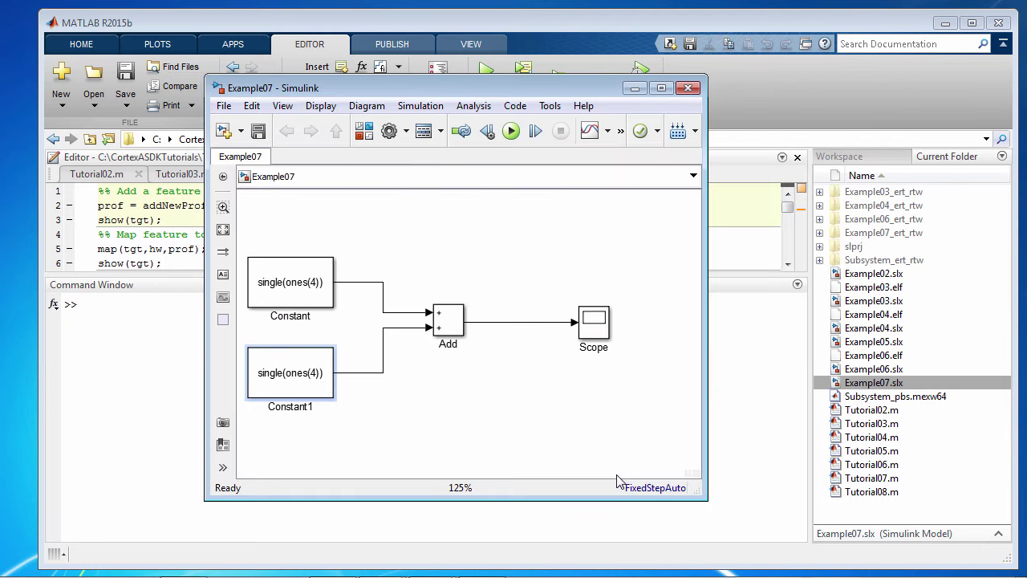
click(671, 139)
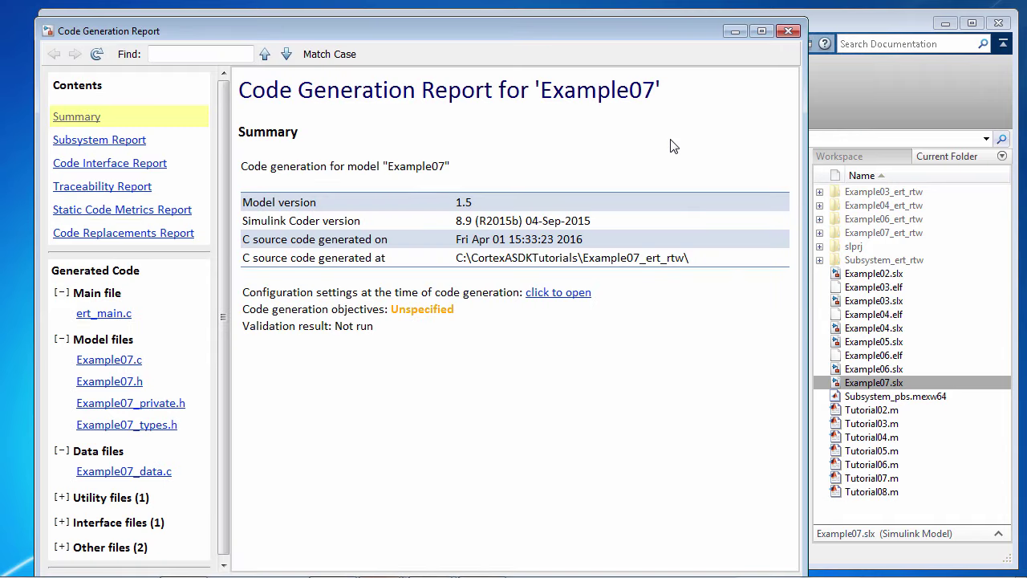
click(109, 361)
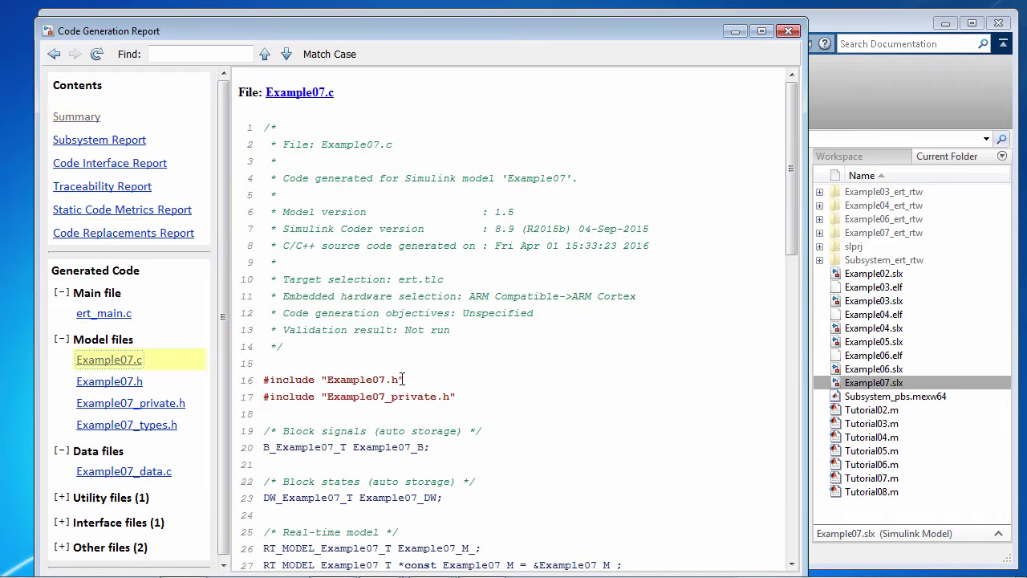
Locate the 16-element for loop implementing the Add in Example07.c, then close the report.
drag(796, 213, 778, 412)
drag(271, 267, 406, 320)
click(480, 343)
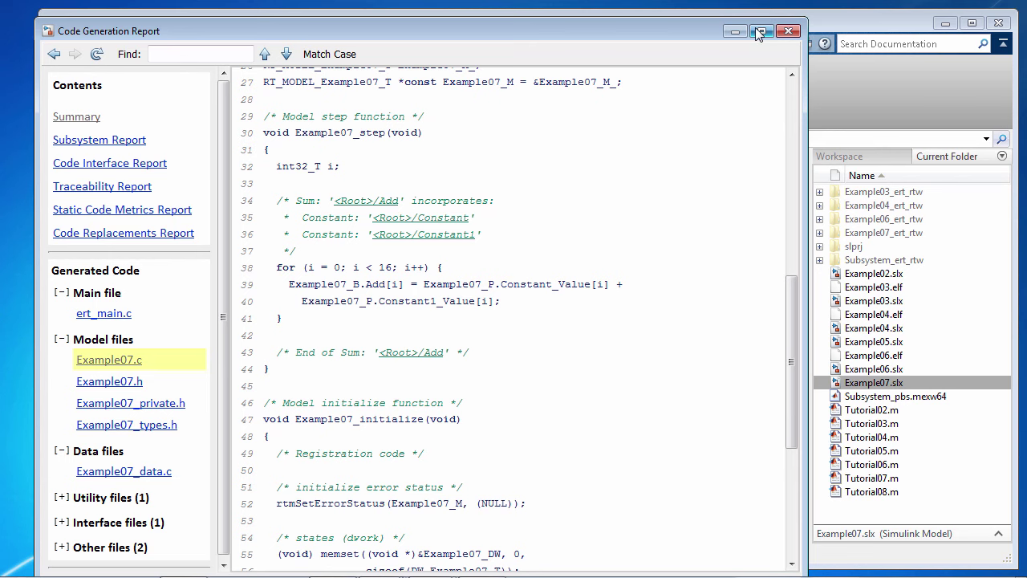
click(795, 31)
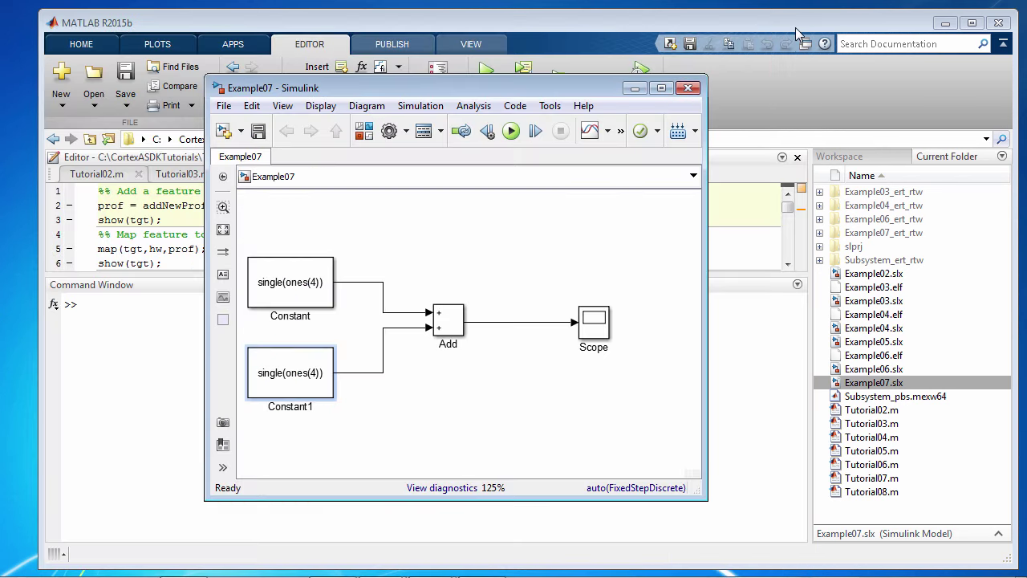
Set Code Generation > Interface > Code replacement library to ARM Cortex-A.
click(389, 142)
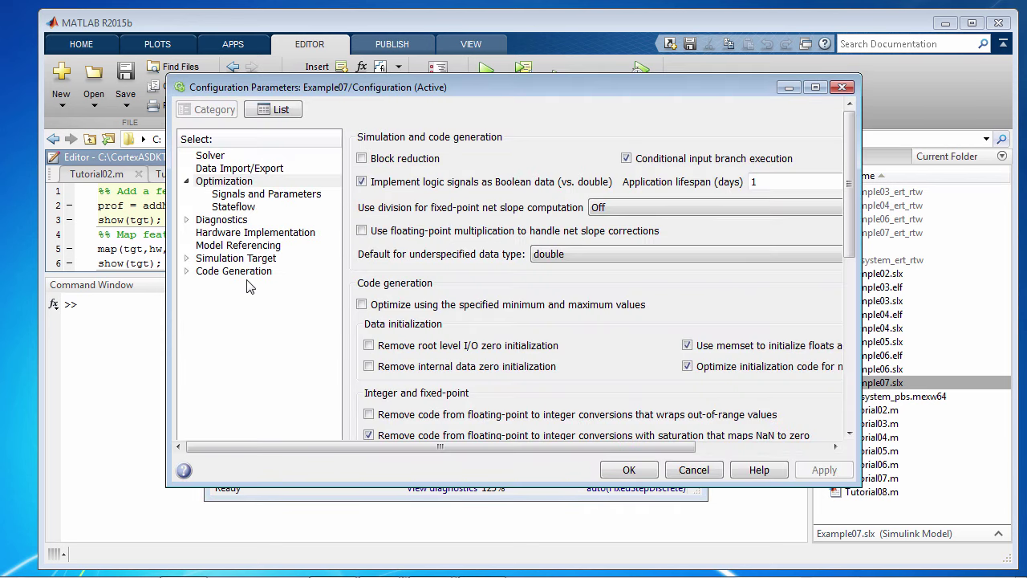
click(216, 273)
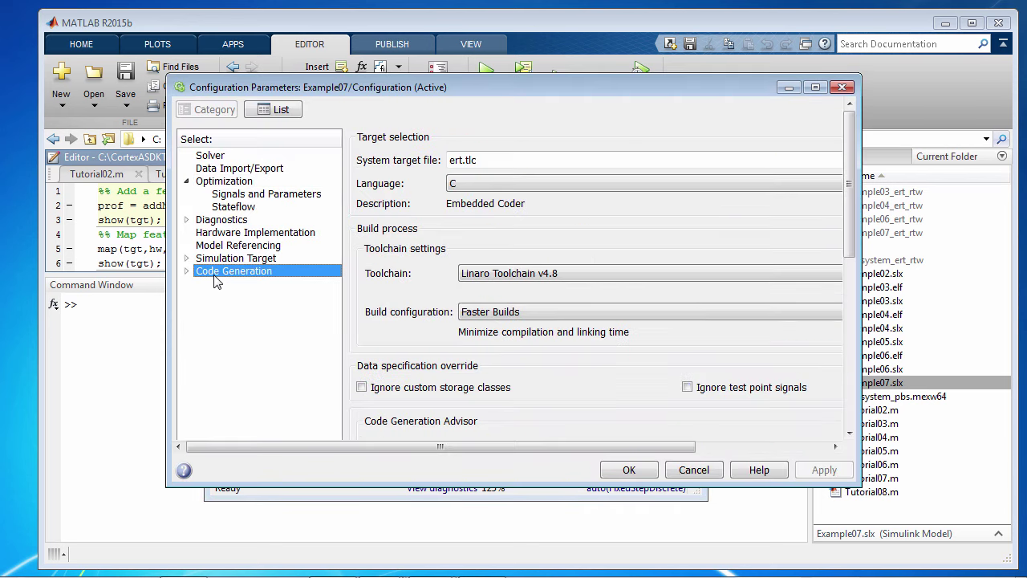
click(187, 272)
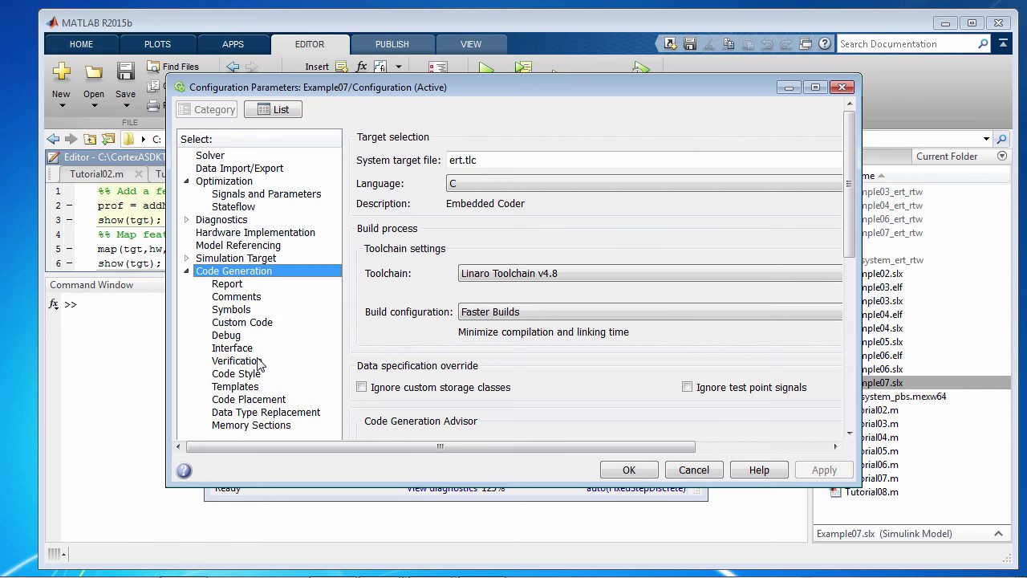
click(233, 349)
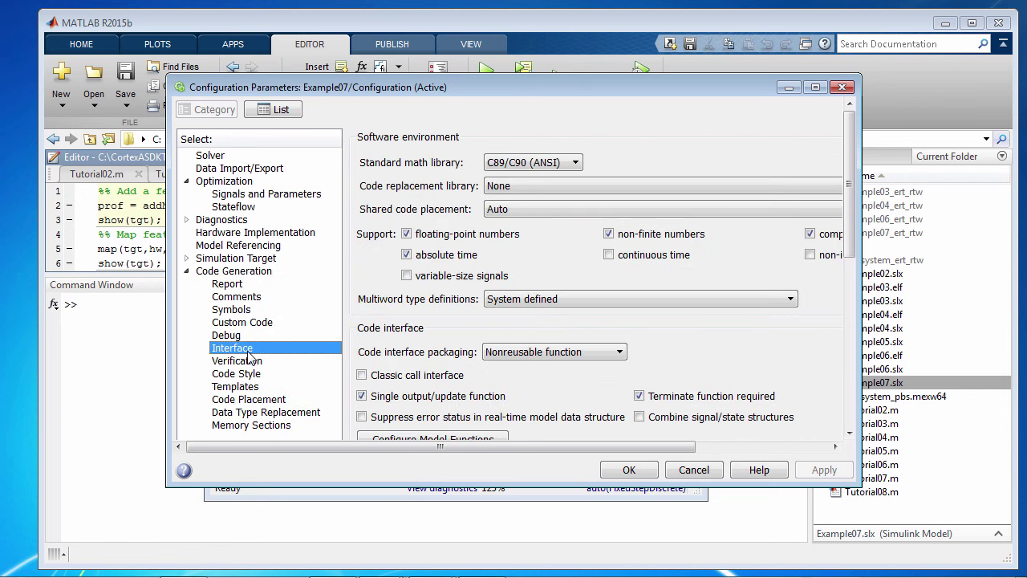
click(498, 188)
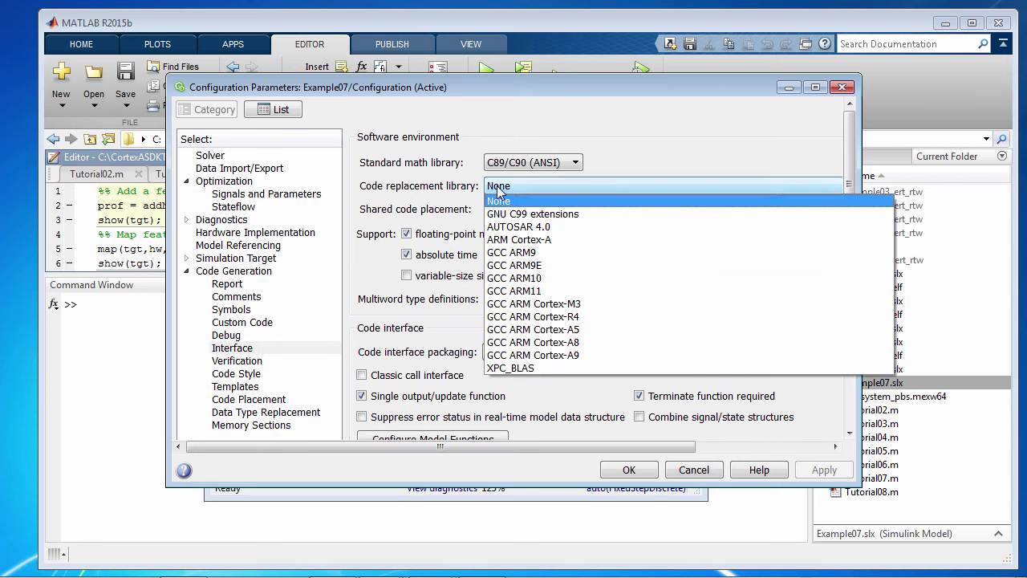
click(518, 239)
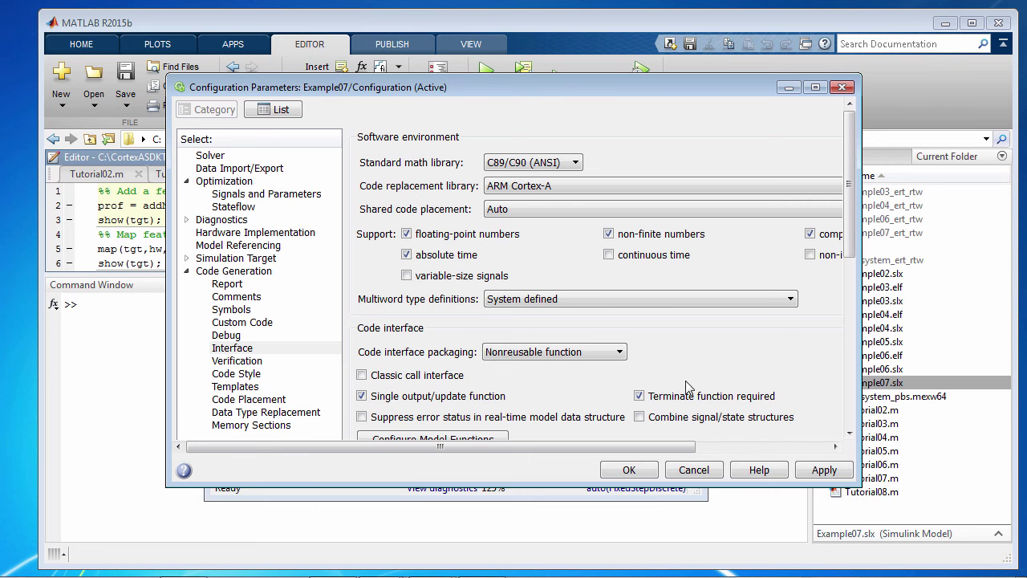
Confirm the ARM Cortex-A configuration and rebuild the Example07 model.
click(628, 470)
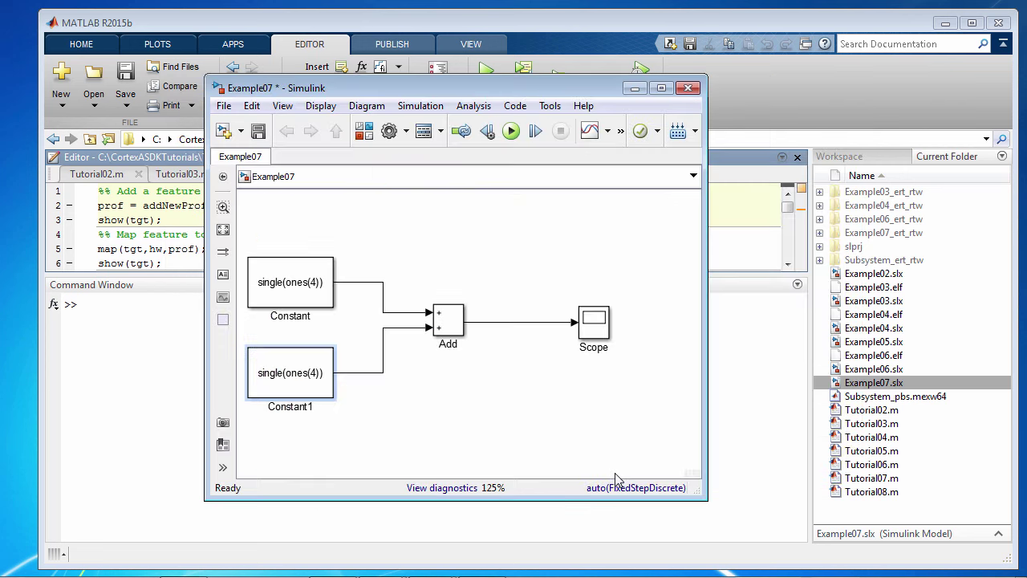
click(609, 434)
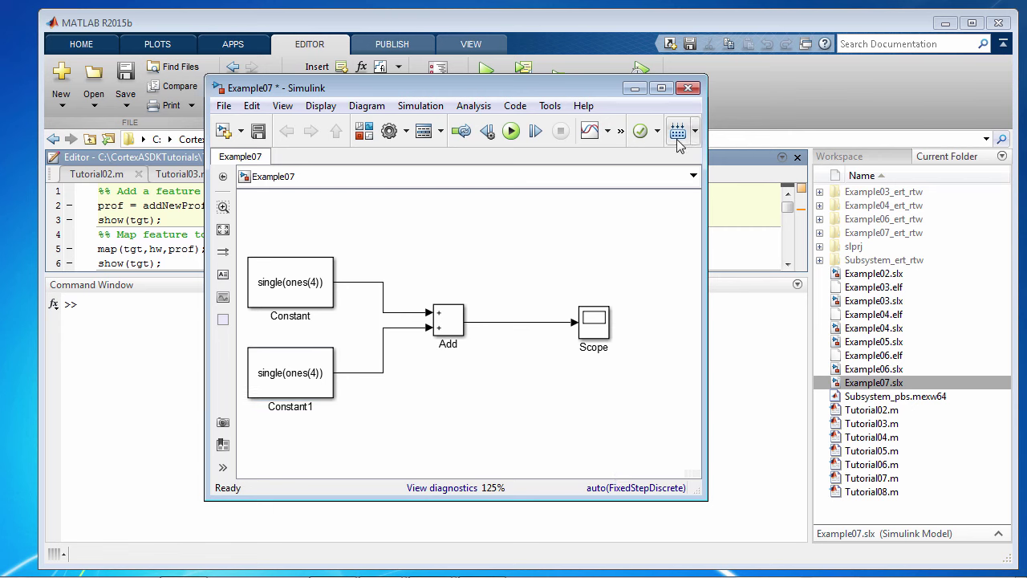
click(676, 131)
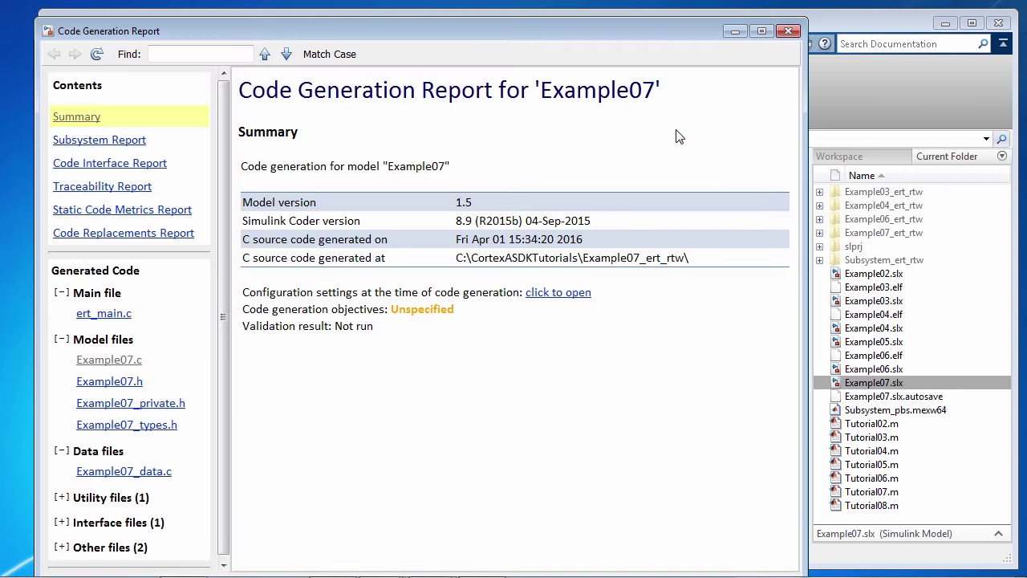
Highlight the mw_neon_mm_add_f32x4 call in the regenerated Example07.c step function.
click(126, 360)
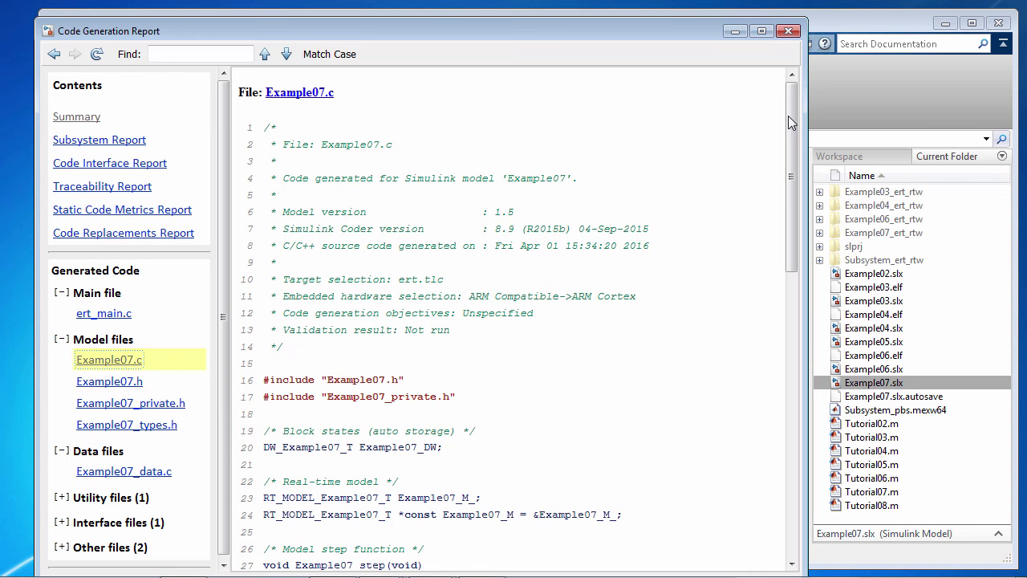
drag(789, 117, 778, 284)
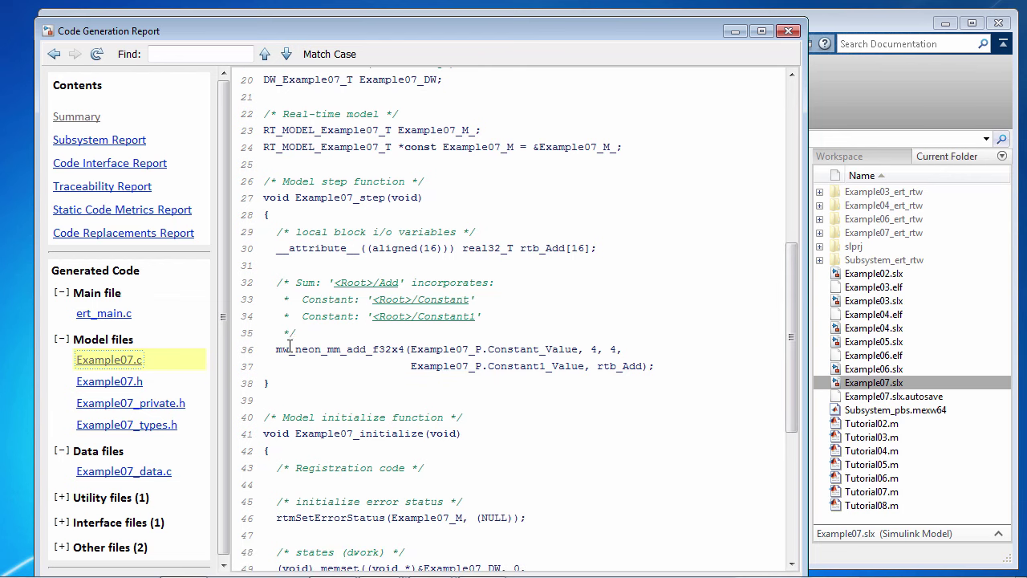
drag(276, 349, 404, 346)
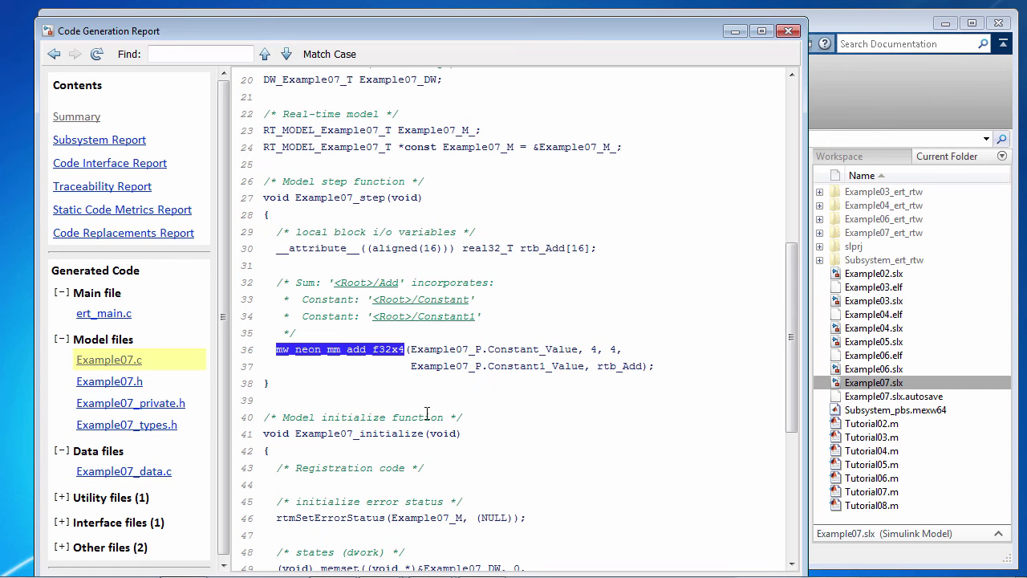